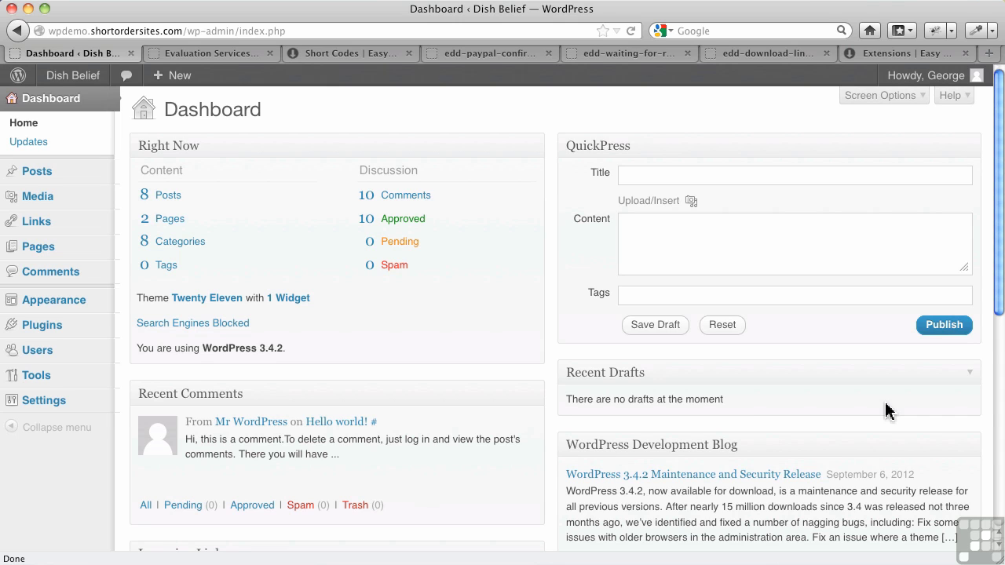
Go to Plugins > Add New to reach the Install Plugins page.
mouse_move(64, 262)
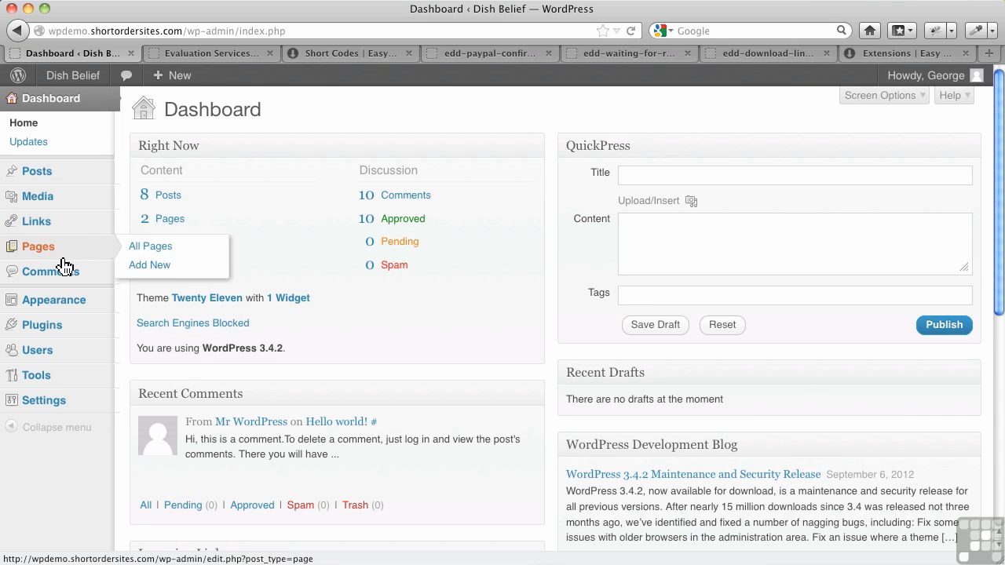
mouse_move(83, 329)
left_click(157, 347)
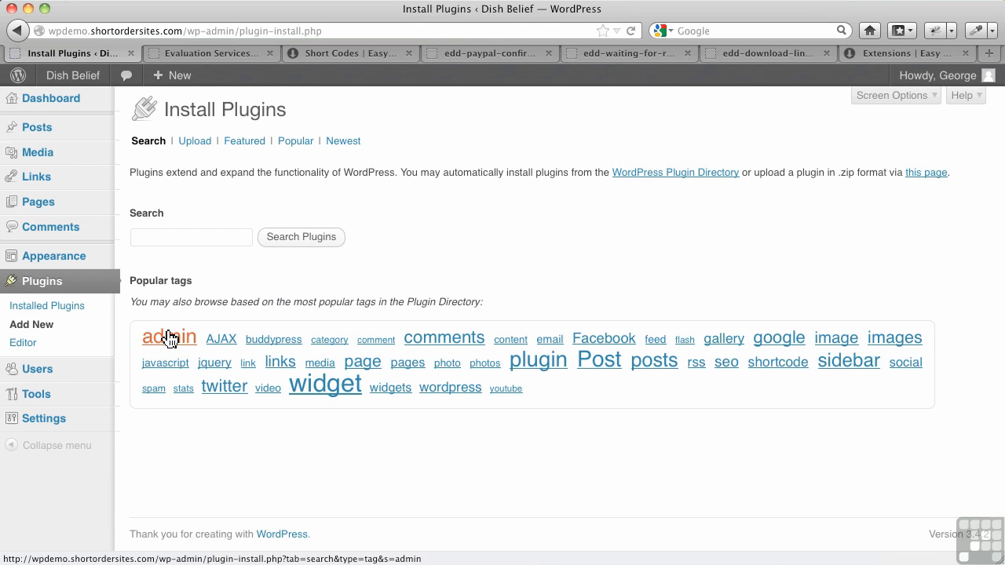
Search the directory for 'easy digital downloads', install version 1.2.1.1 and activate it.
left_click(190, 236)
type("e")
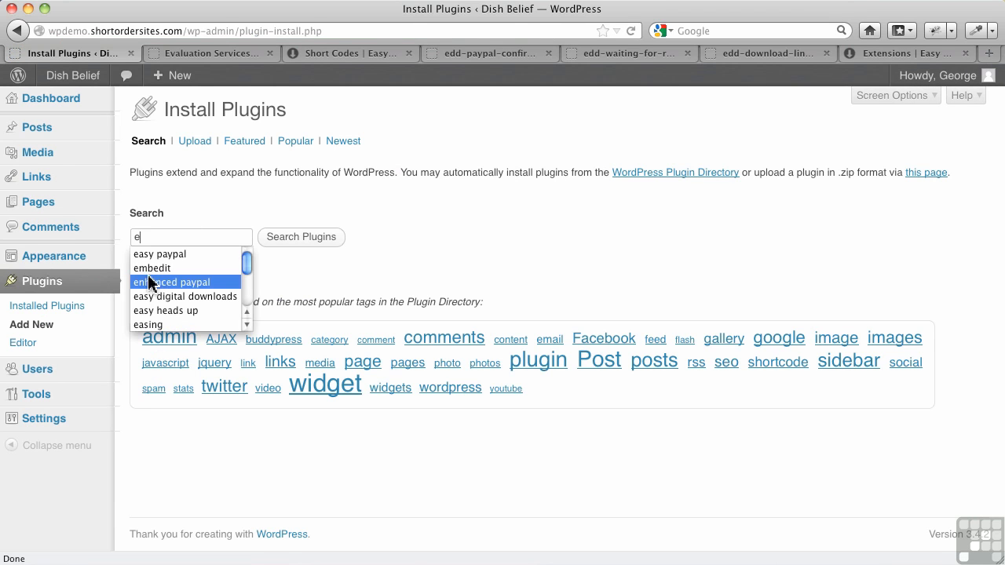
left_click(172, 293)
left_click(306, 240)
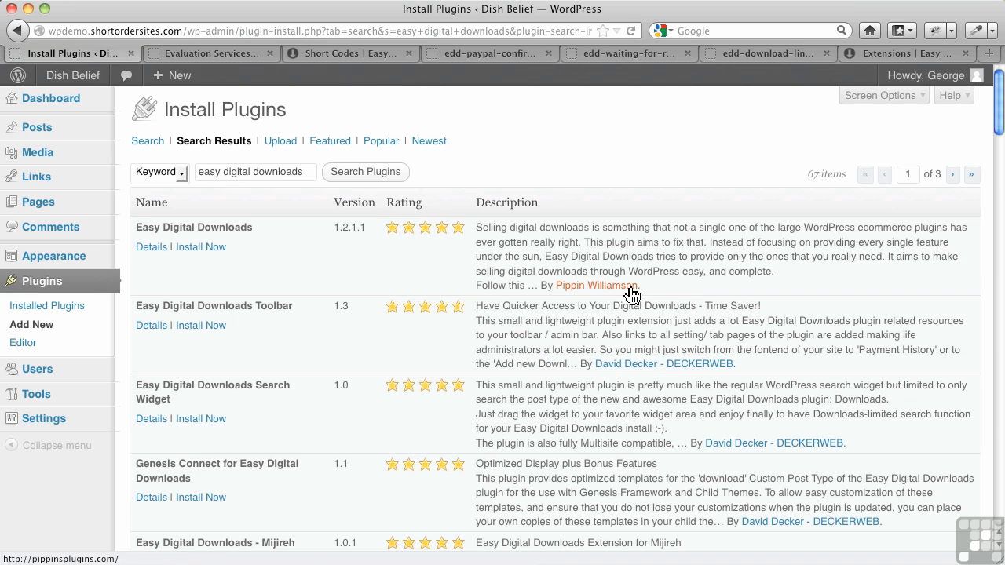
left_click(187, 248)
left_click(567, 281)
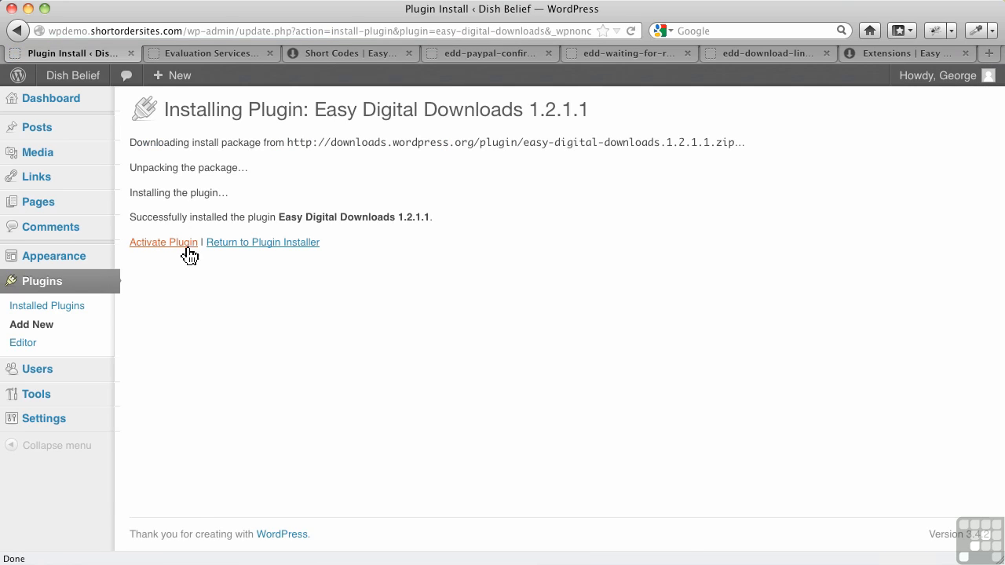
left_click(181, 245)
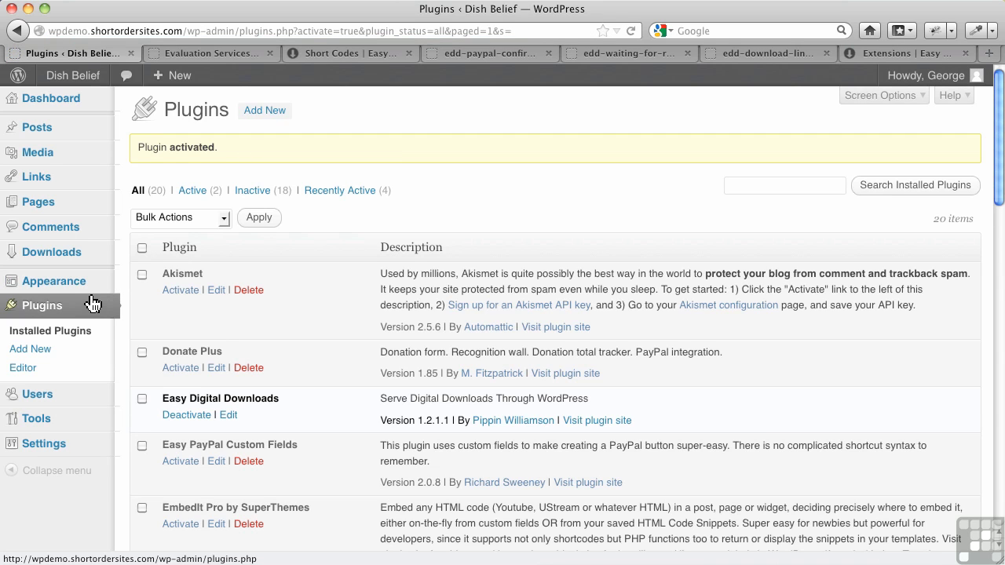
Visit the Easy Digital Downloads settings, then the store's Payment History page.
mouse_move(75, 262)
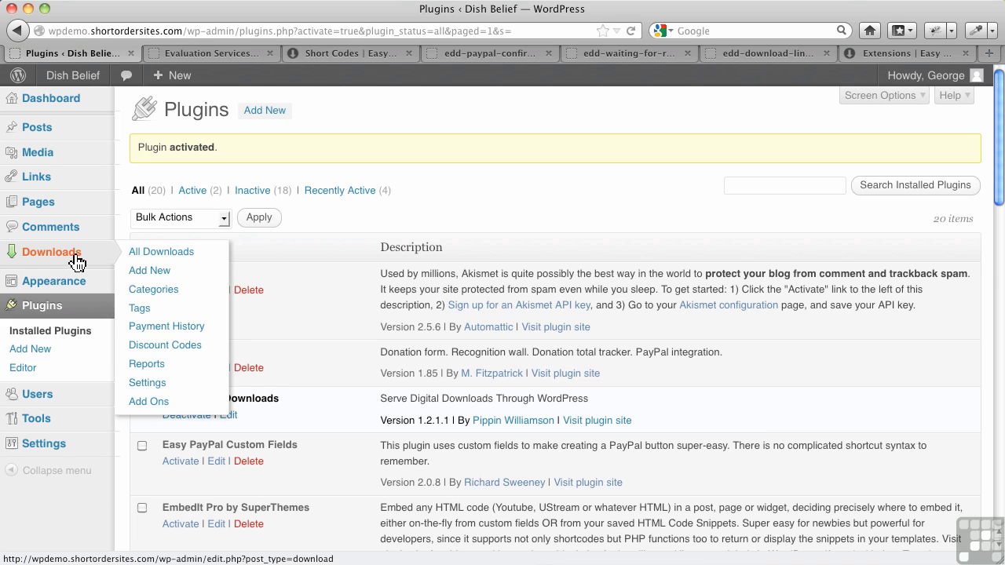
left_click(152, 385)
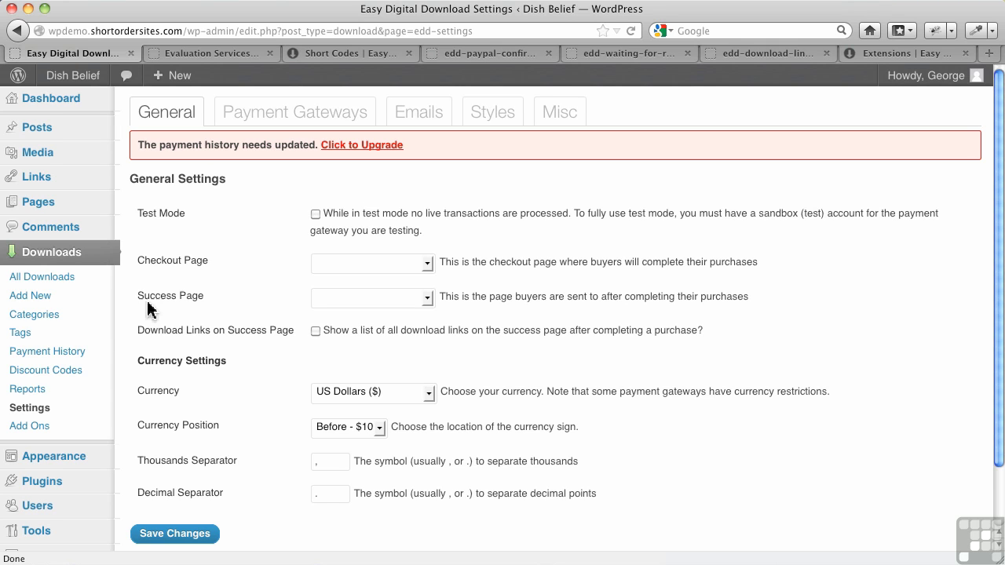
left_click(71, 357)
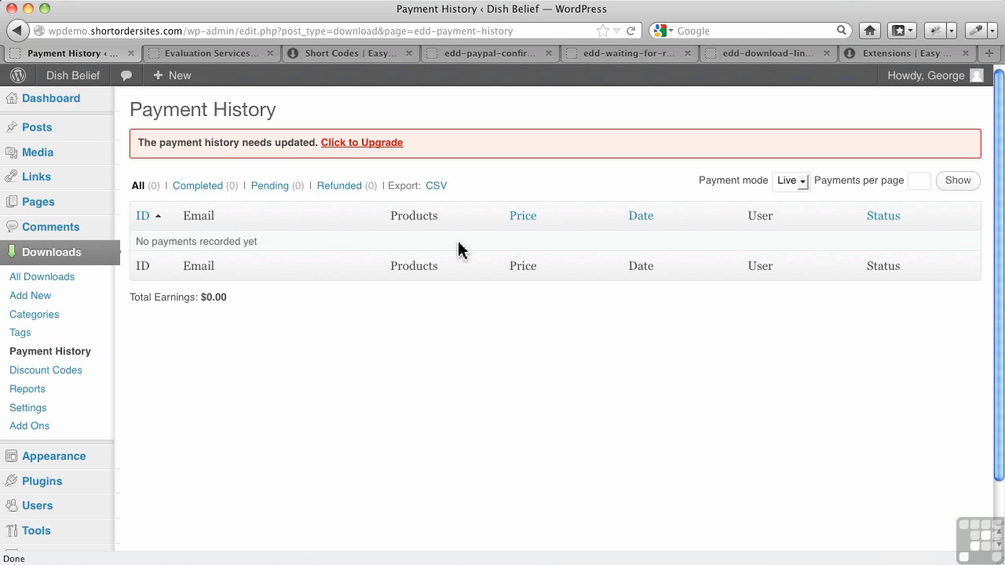
Run the payment history upgrade and return to the Downloads Settings page.
left_click(353, 145)
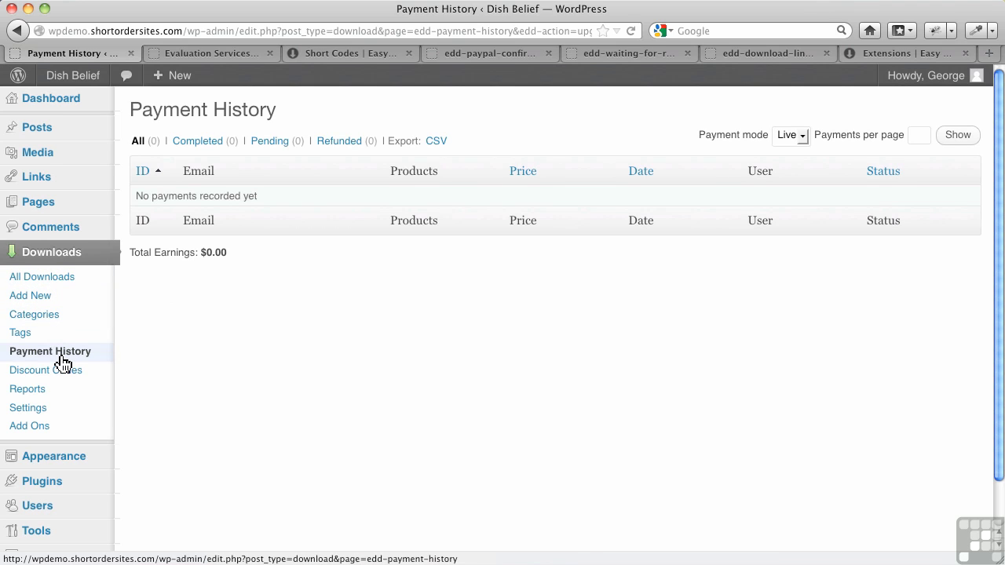
left_click(46, 414)
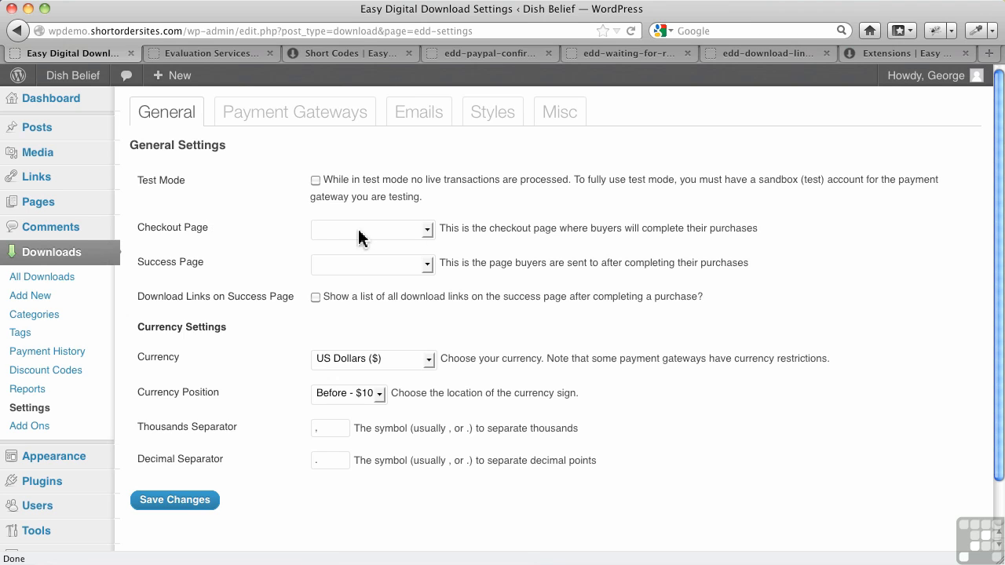
Check the Checkout Page dropdown's choices without picking one, then go to the Pages list.
left_click(425, 233)
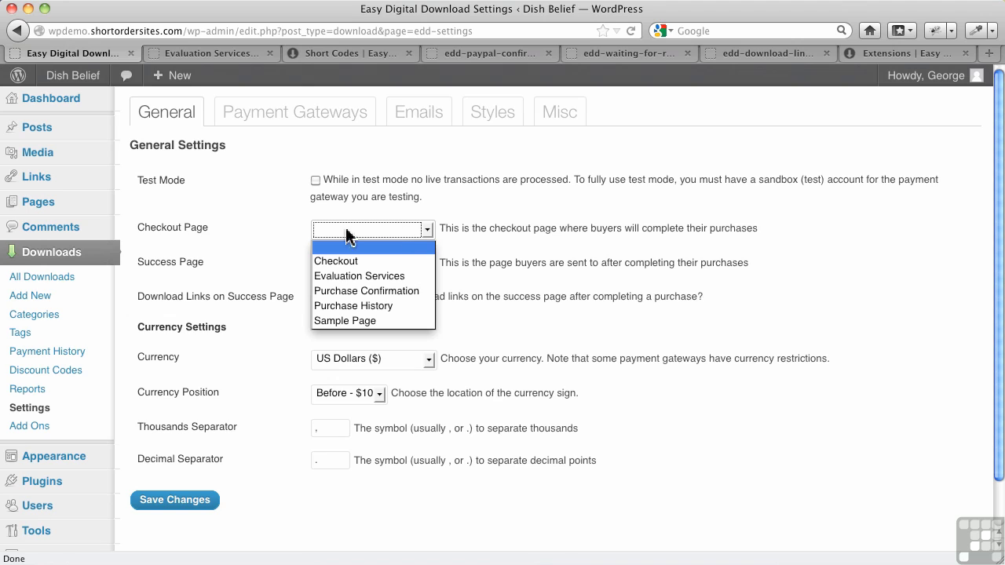
left_click(264, 210)
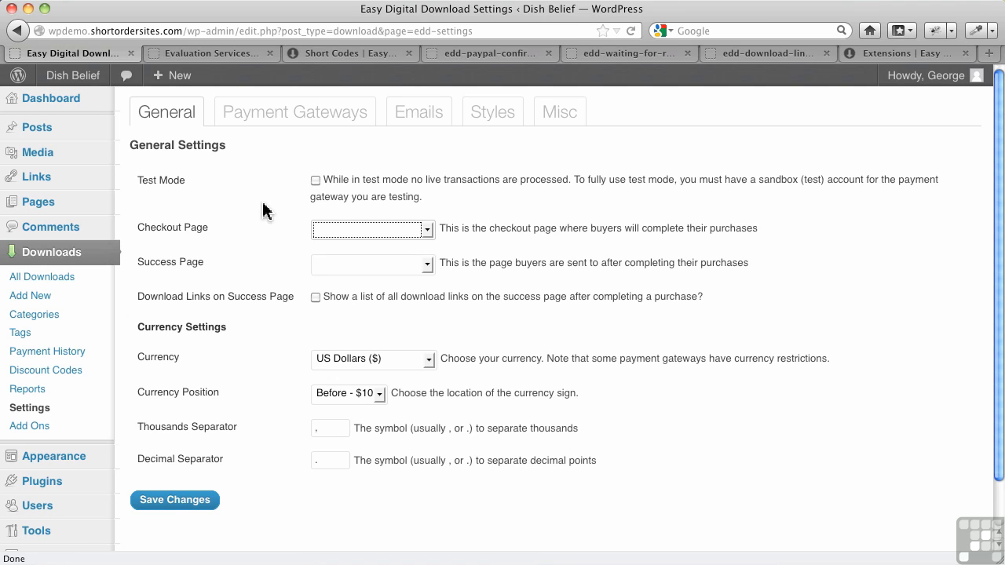
left_click(60, 212)
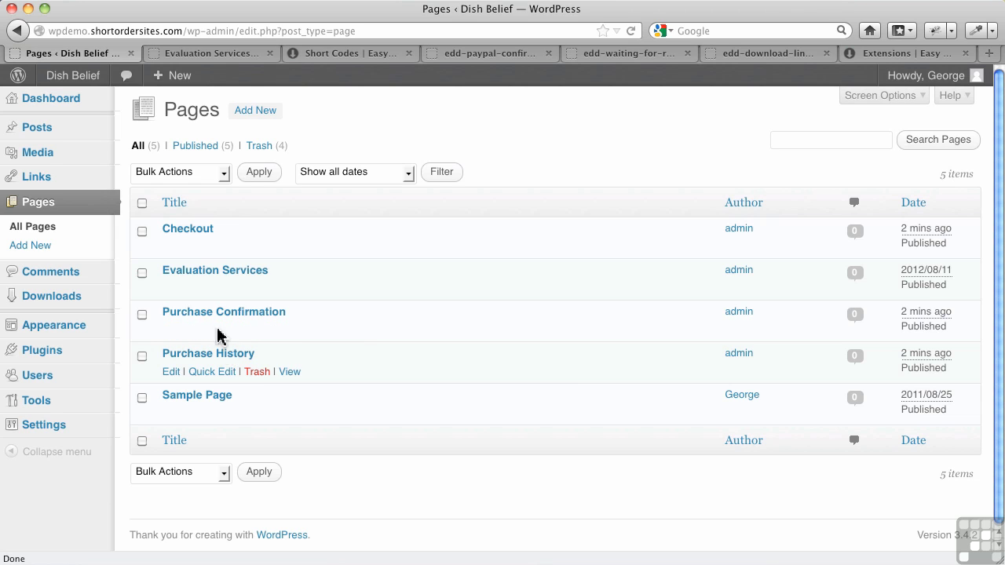
Confirm the Checkout page contains [download_checkout], then go back to Downloads Settings.
left_click(181, 234)
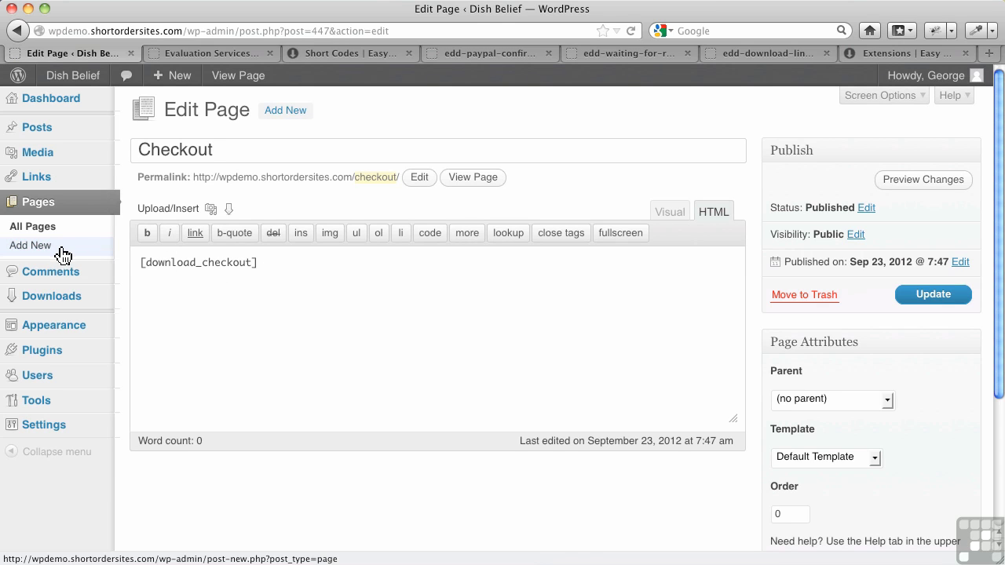
mouse_move(83, 302)
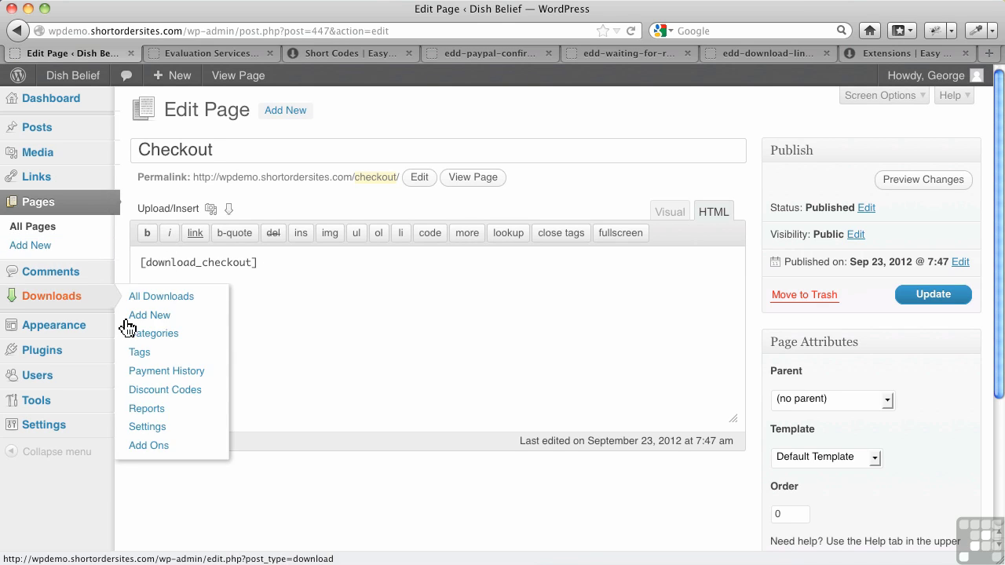
left_click(157, 437)
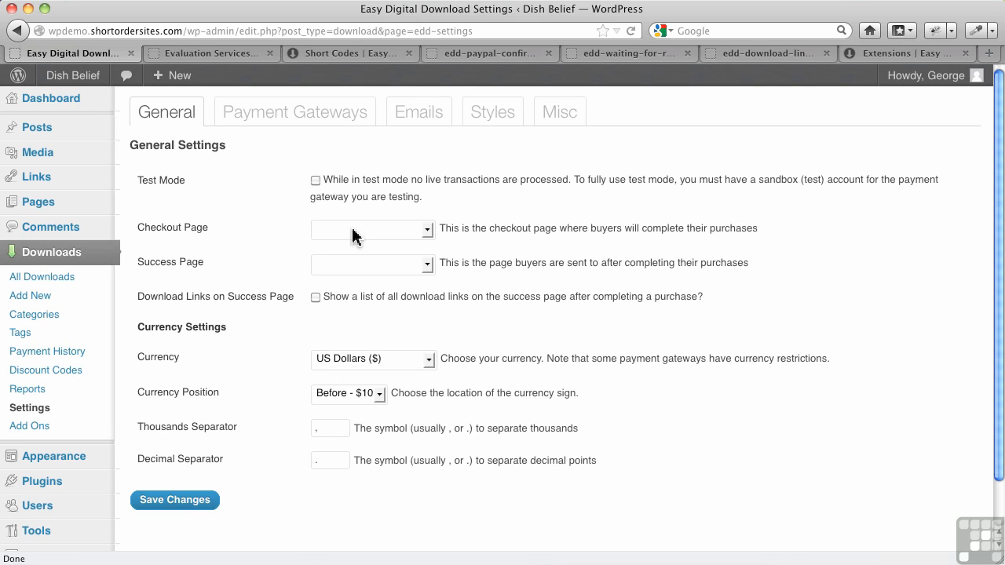
Pick Checkout in the Checkout Page dropdown and Purchase Confirmation in the Success Page dropdown.
left_click(352, 237)
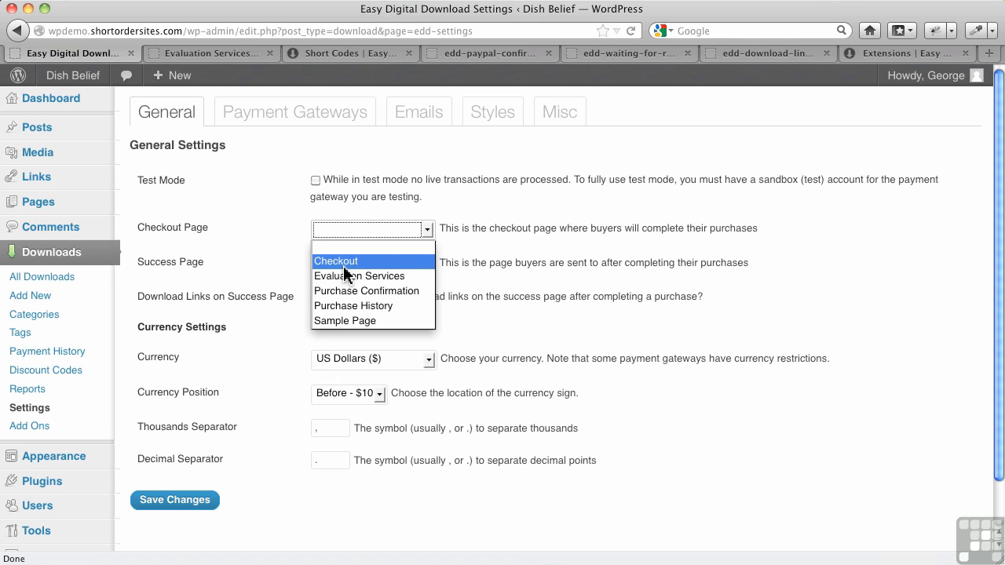
left_click(438, 208)
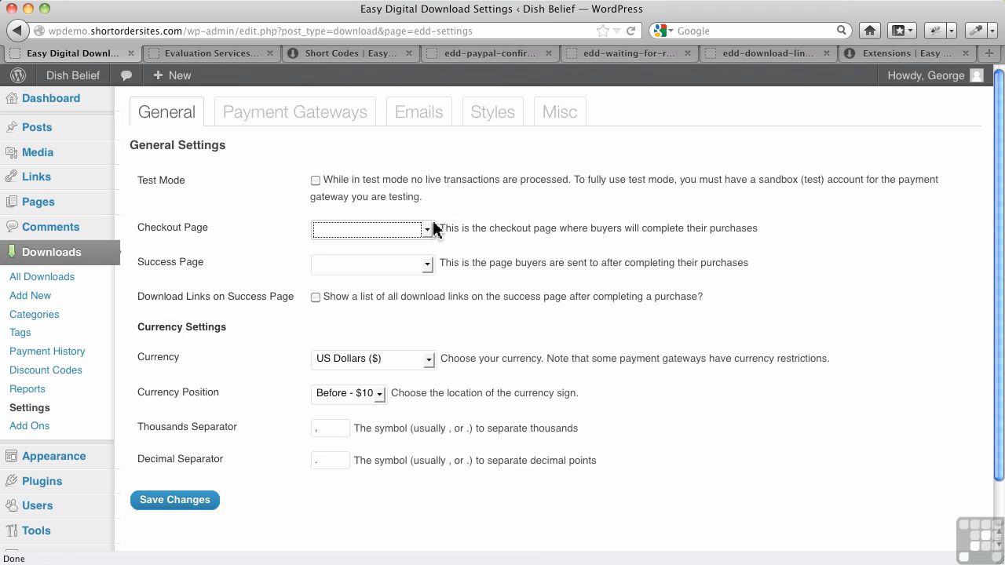
left_click(424, 231)
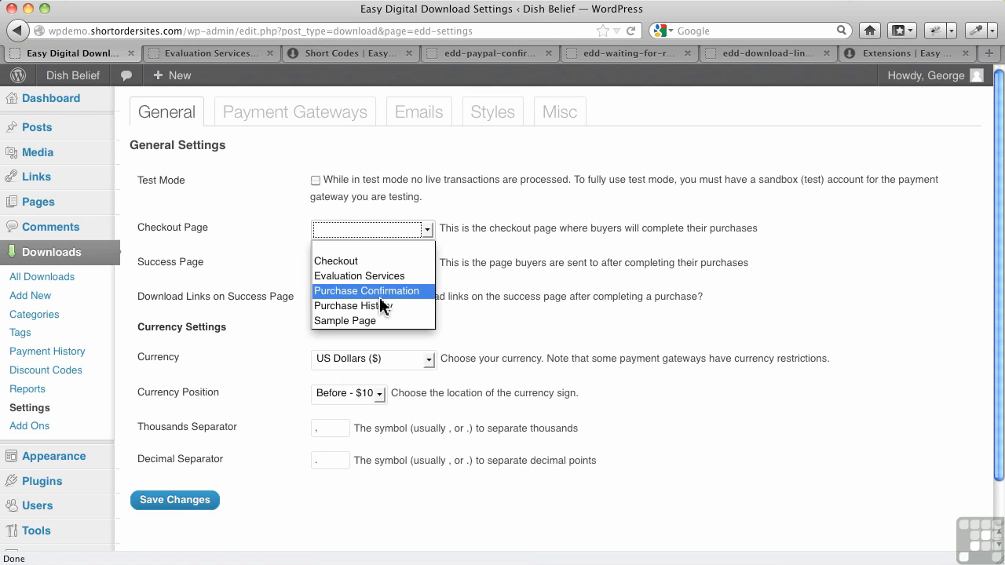
left_click(371, 260)
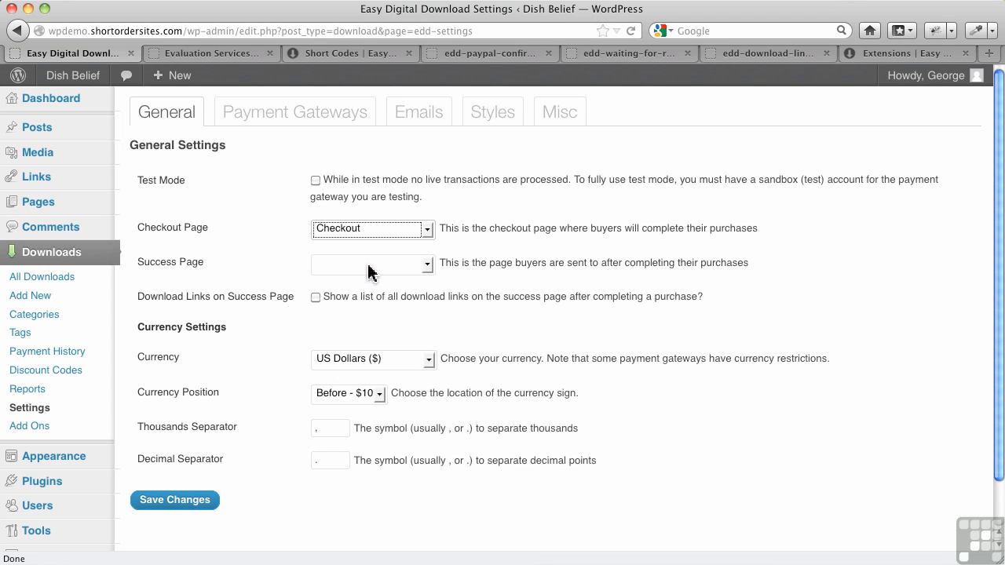
left_click(370, 266)
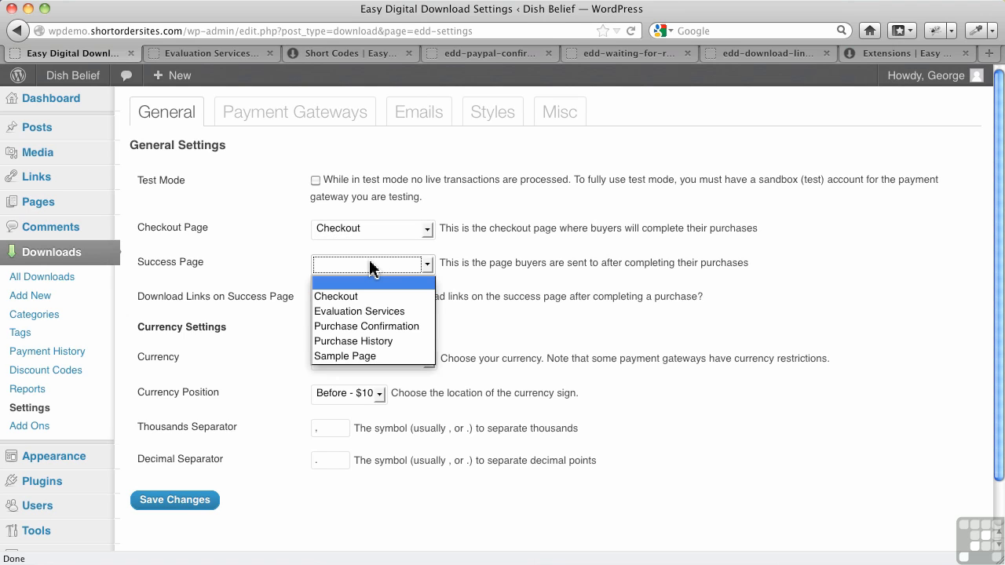
left_click(378, 325)
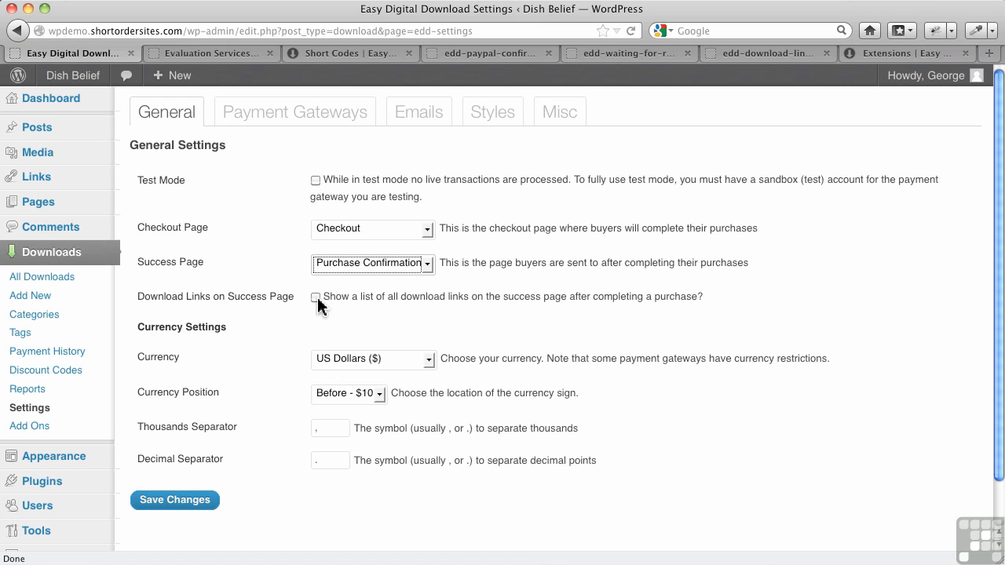
Look through the Emails tab settings, then go back to the General tab.
left_click(431, 123)
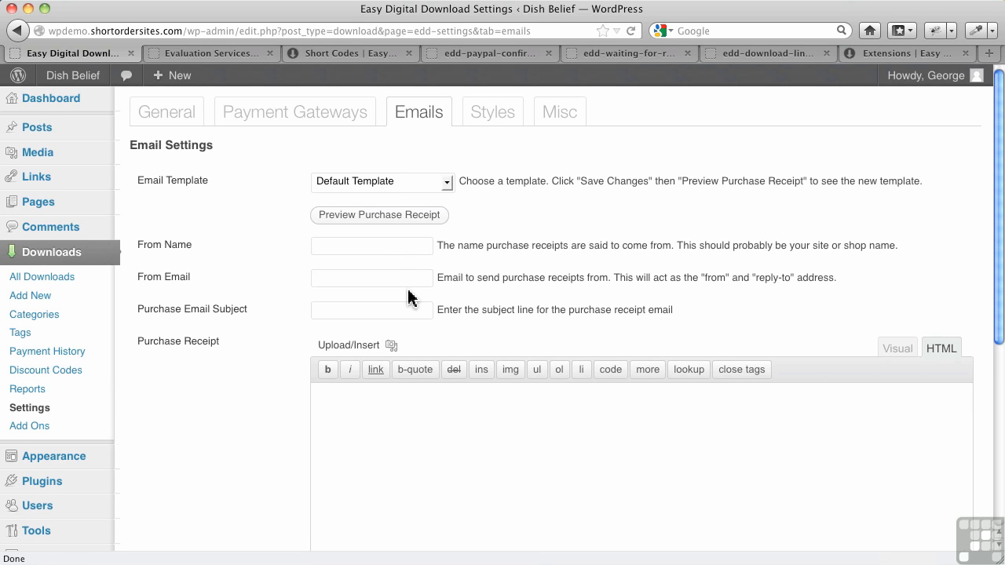
scroll(410, 293, "down", 5)
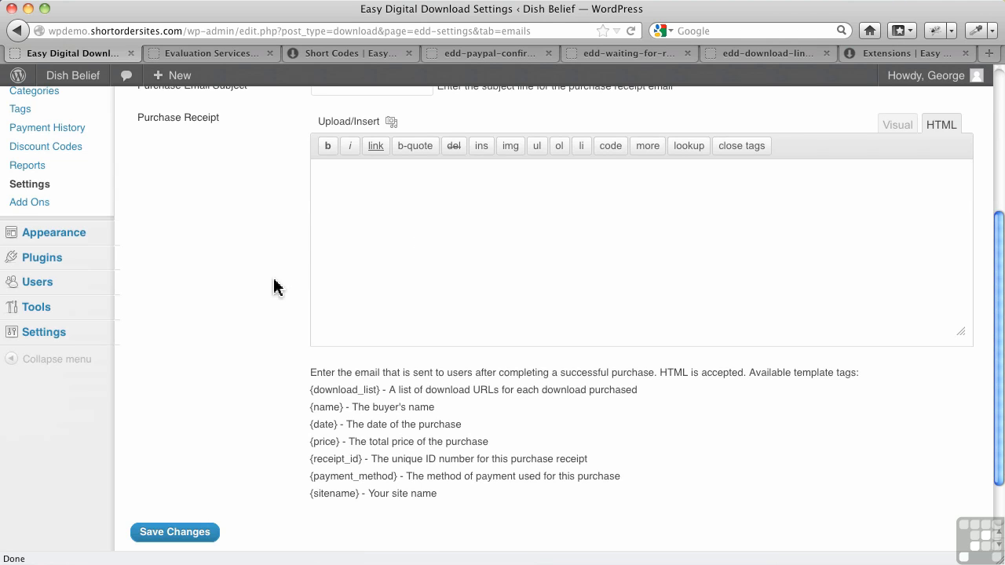
scroll(274, 287, "up", 5)
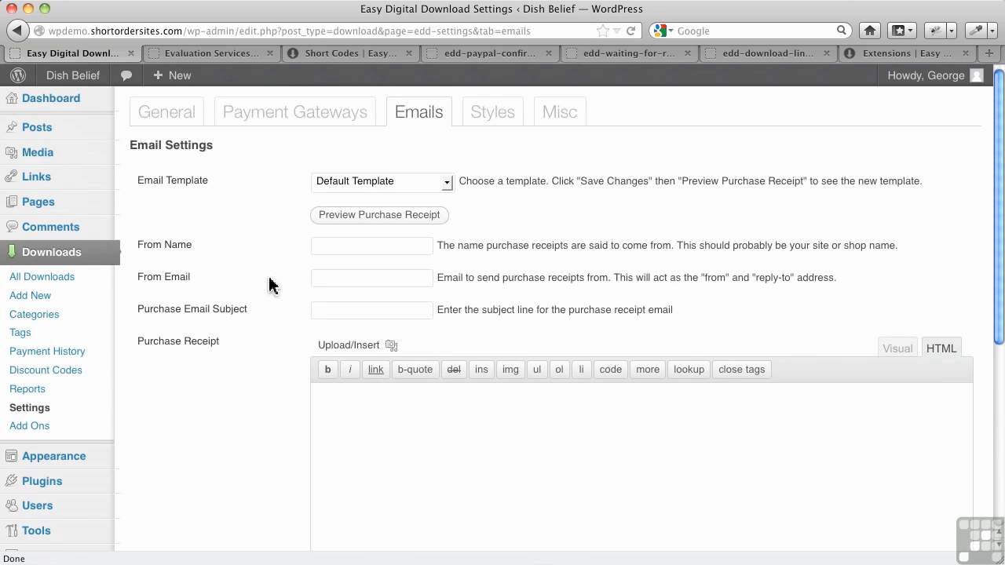
left_click(152, 110)
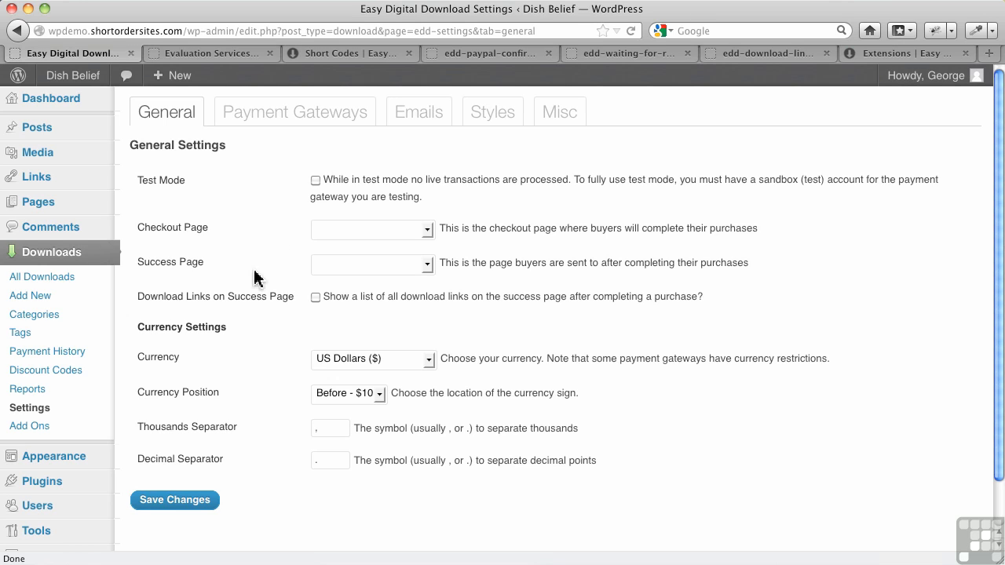
Enable success-page download links, set Purchase Confirmation and Checkout pages, keep US Dollars, and save.
left_click(315, 299)
left_click(365, 266)
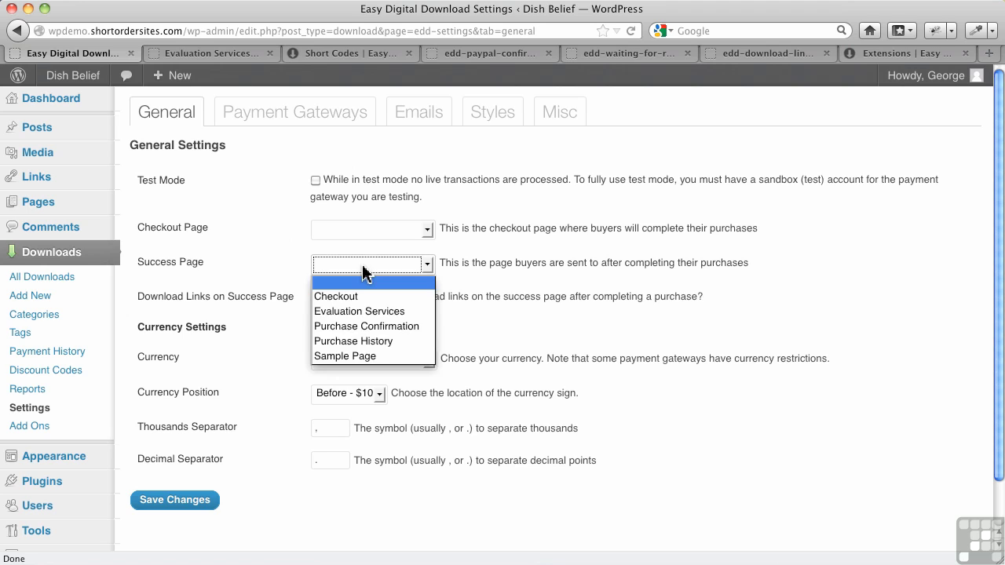
left_click(350, 326)
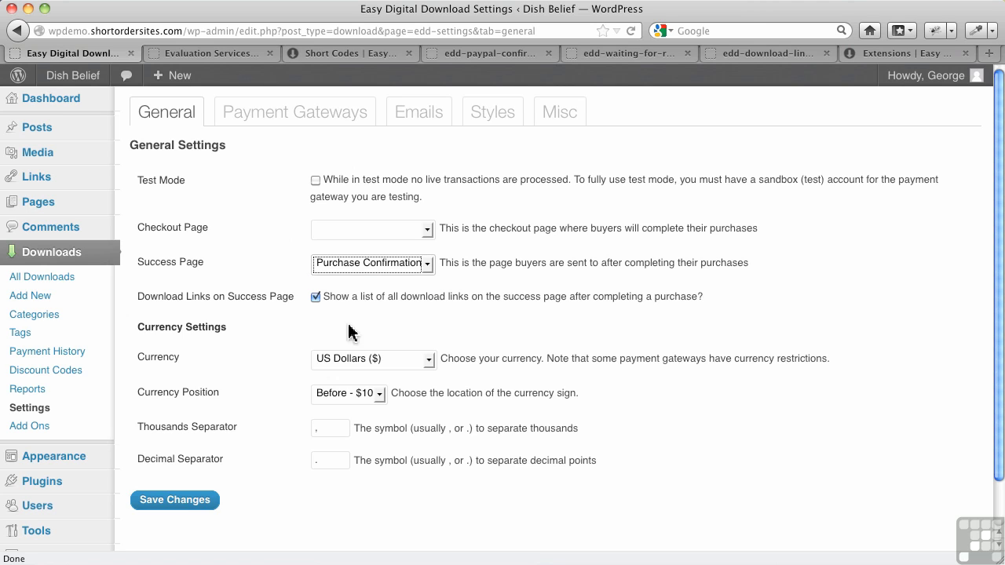
left_click(369, 231)
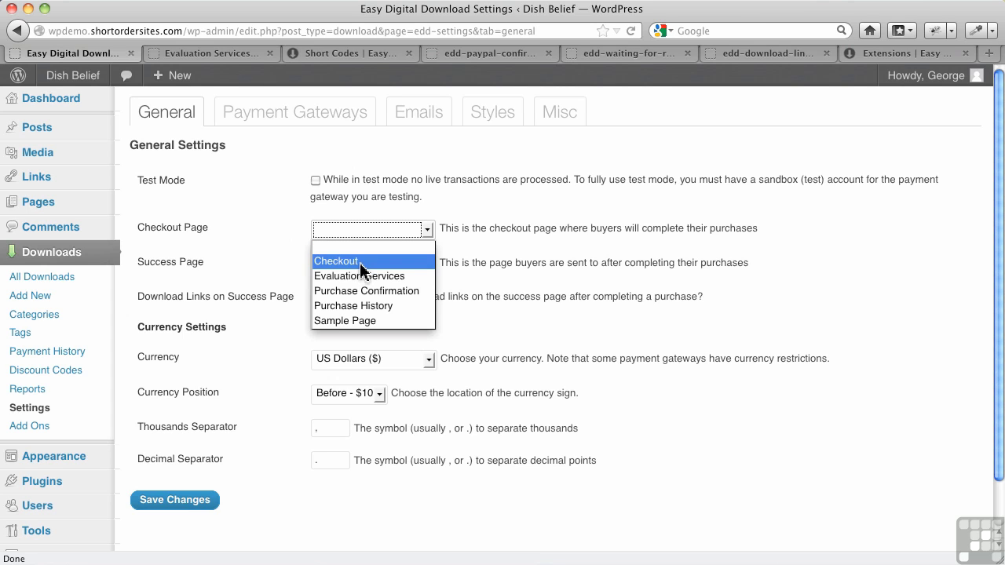
left_click(357, 262)
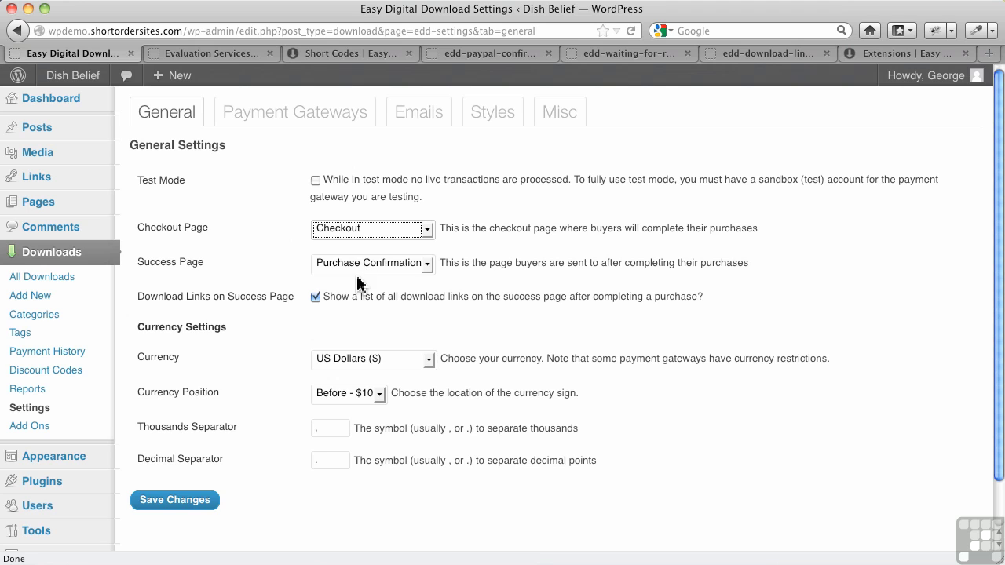
left_click(416, 363)
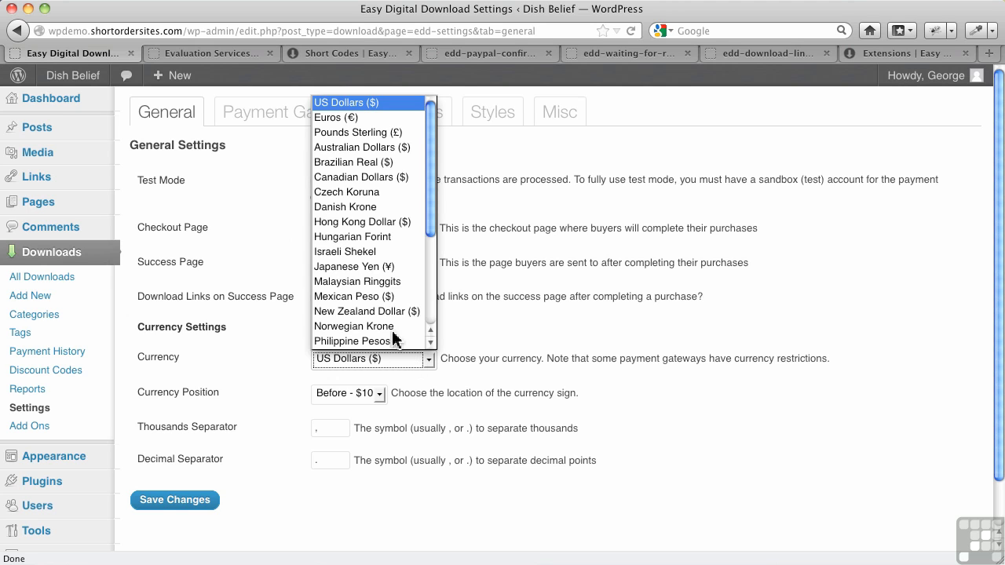
left_click(255, 361)
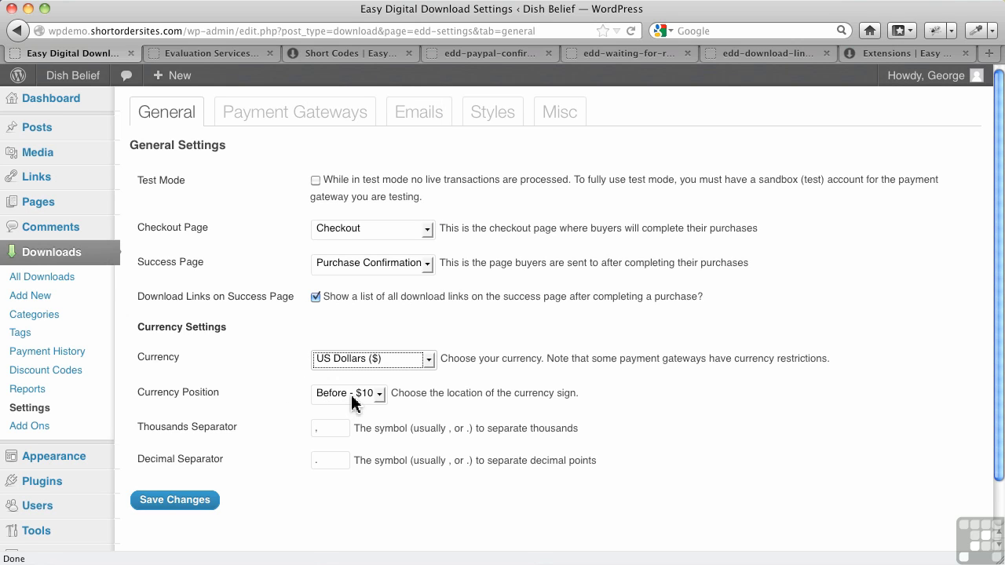
left_click(168, 508)
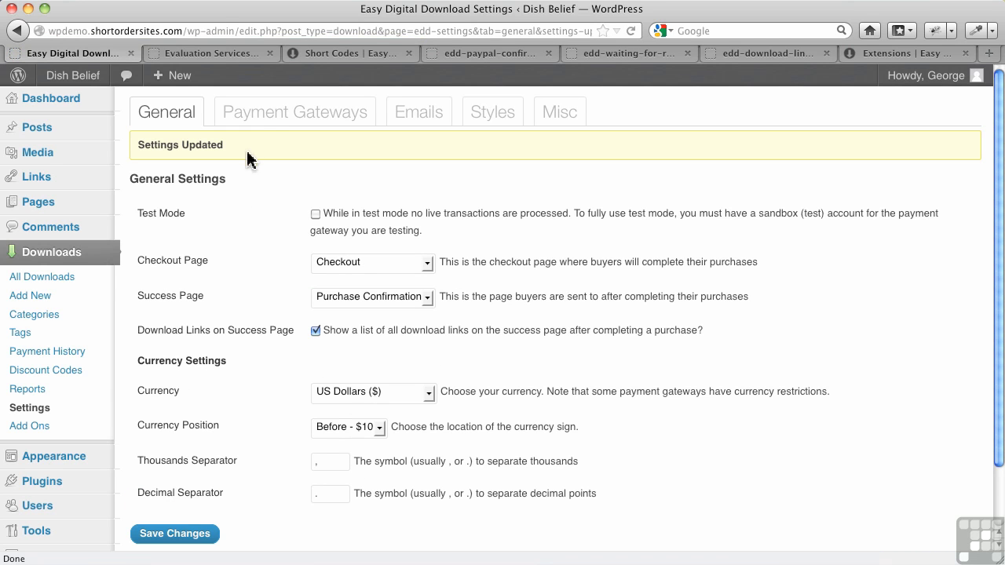
left_click(267, 122)
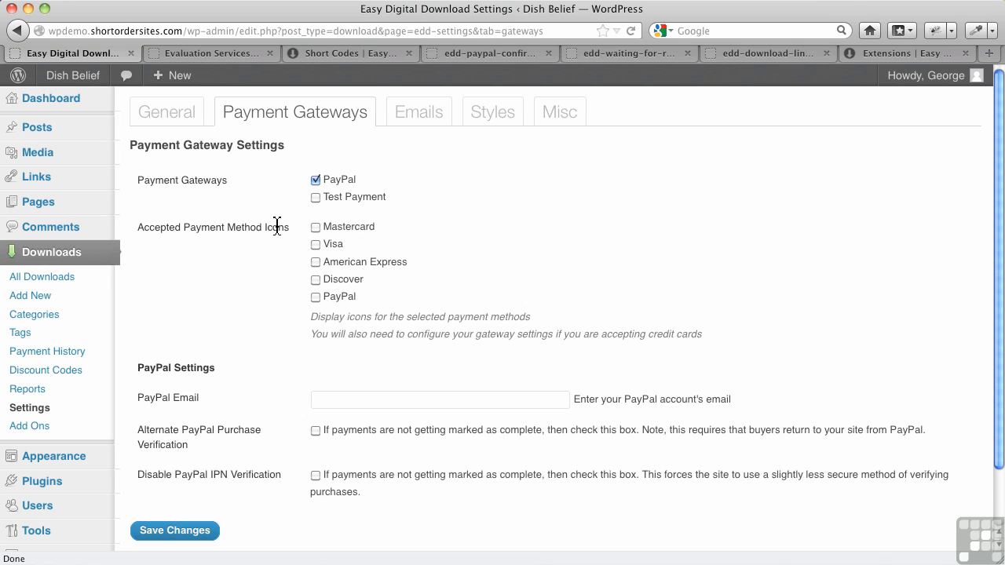
Accept Mastercard, Visa, American Express, Discover and PayPal icons at checkout.
left_click(316, 227)
left_click(316, 244)
left_click(316, 262)
left_click(316, 280)
left_click(316, 297)
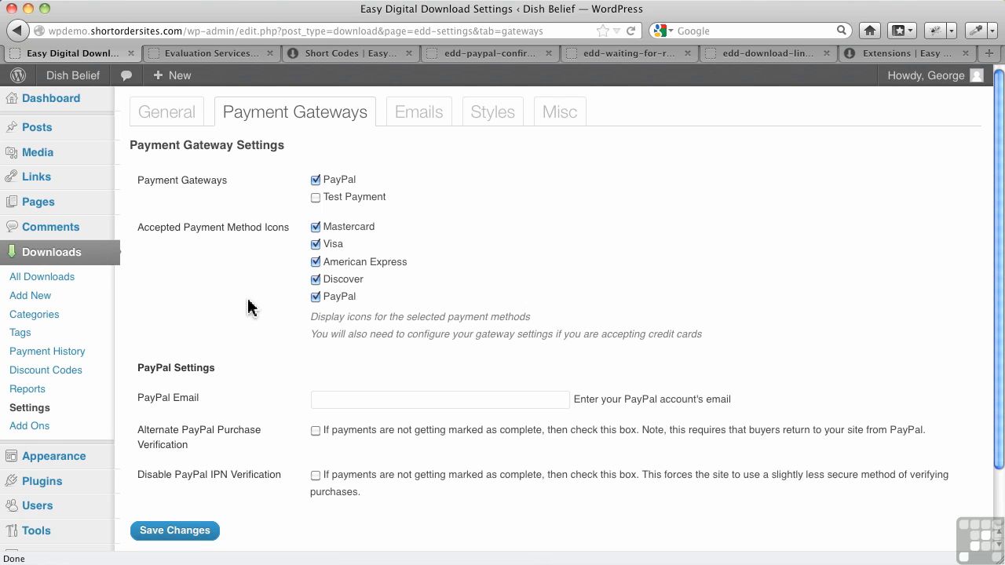
Enter the store's PayPal account email and save the payment gateway settings.
scroll(247, 306, "down", 2)
left_click(351, 337)
type("s")
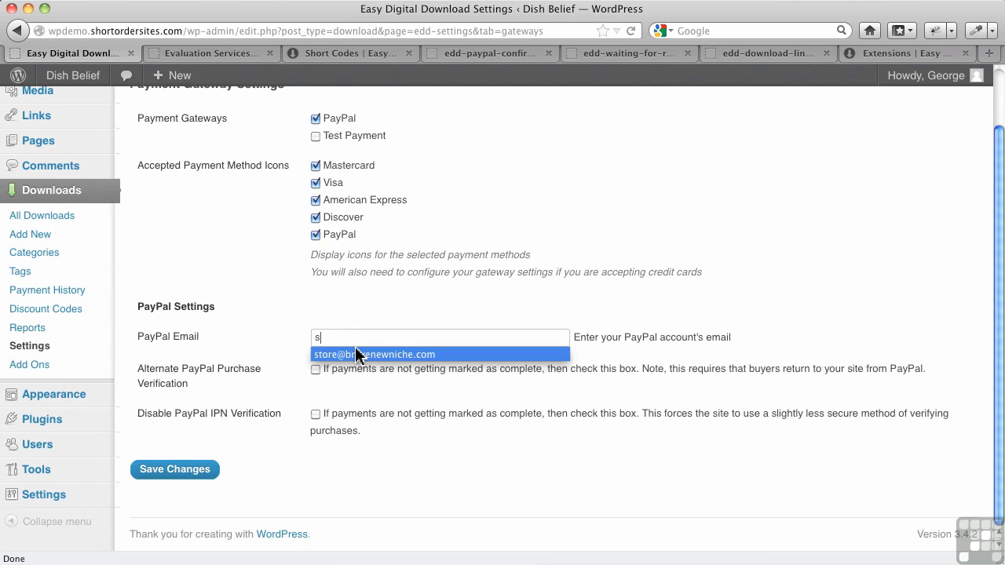
left_click(354, 352)
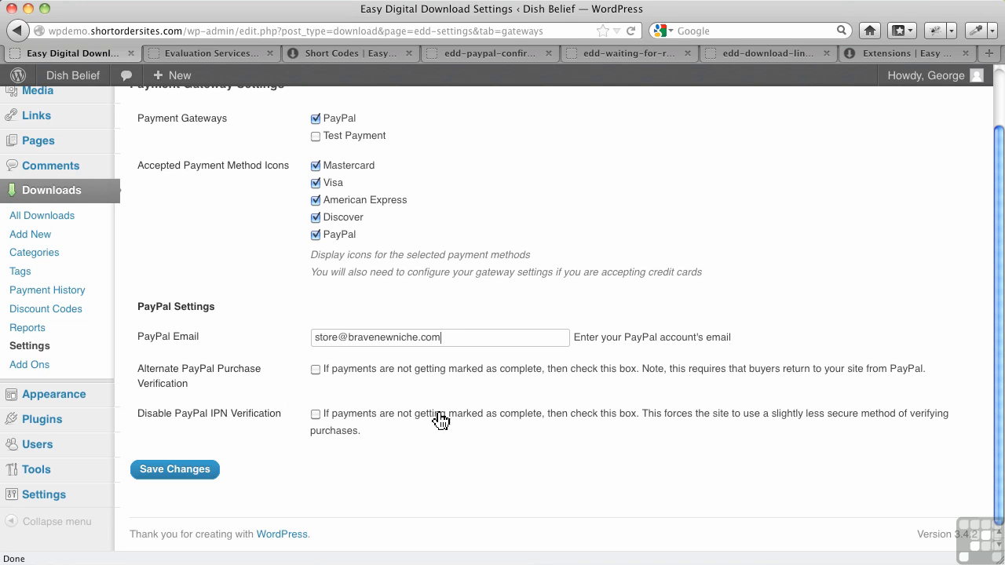
left_click(202, 471)
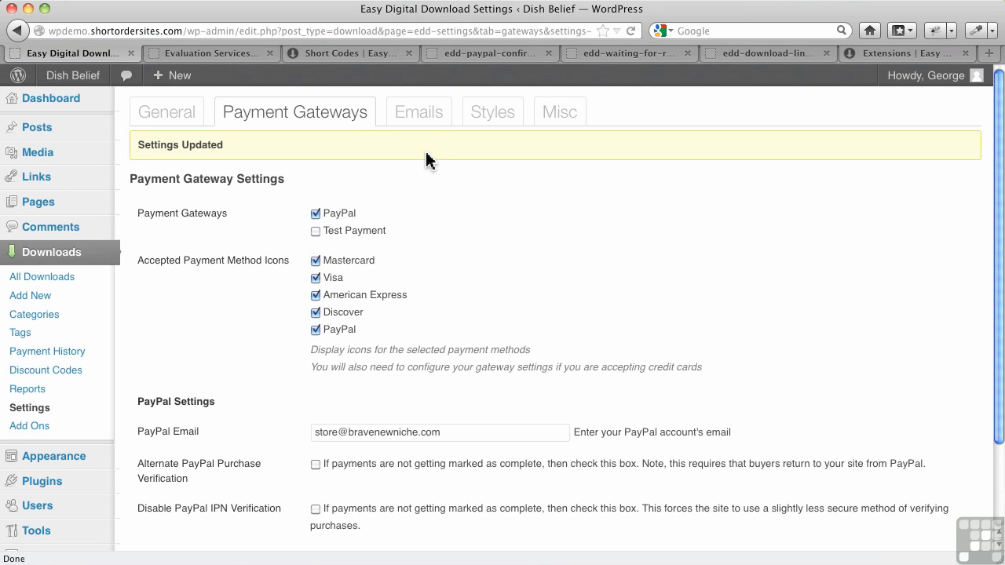
left_click(422, 125)
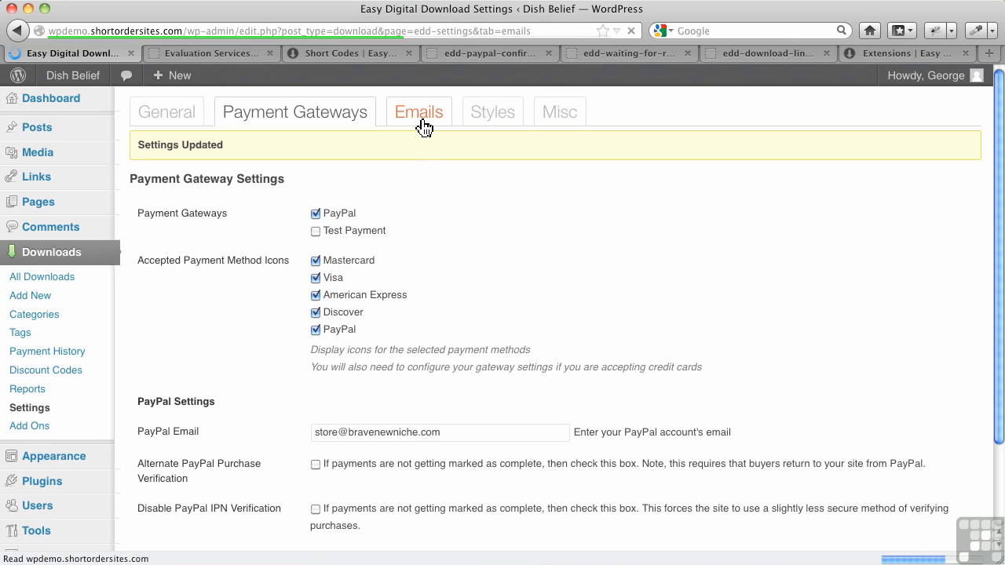
Set the receipt From Name to Dish Belief, enter the sender email, and use subject 'Thanks for your purchase'.
left_click(339, 248)
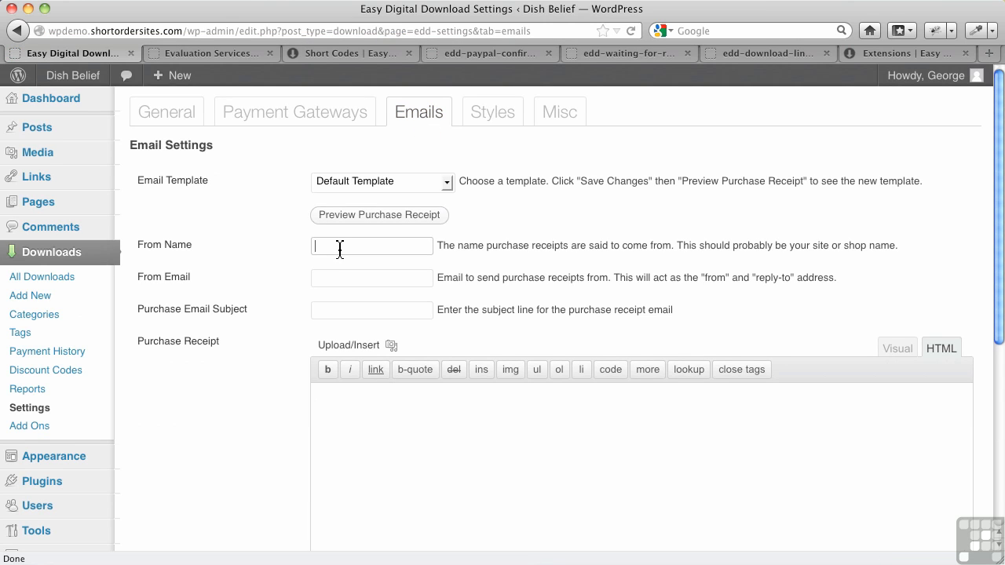
type("Dish Belief")
left_click(322, 281)
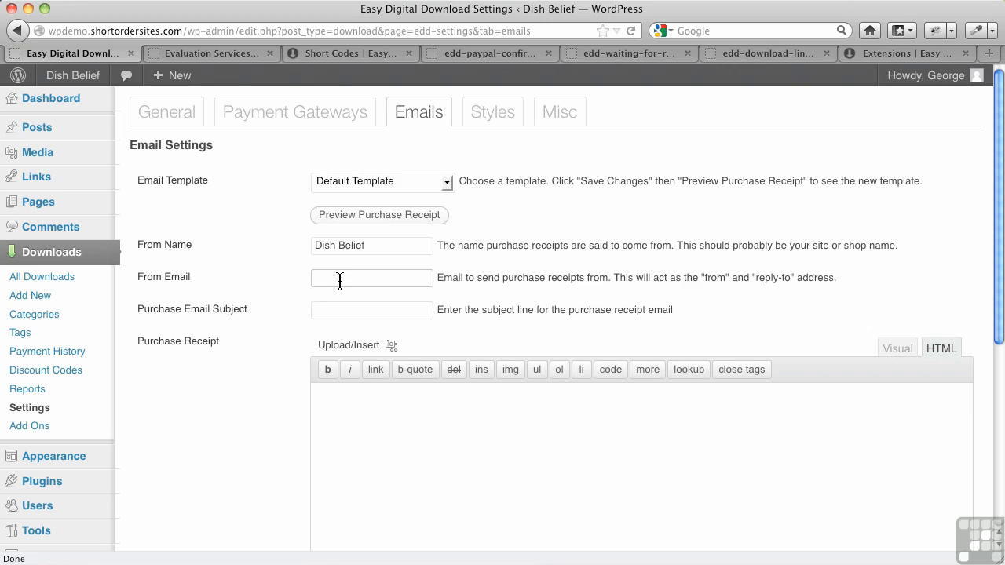
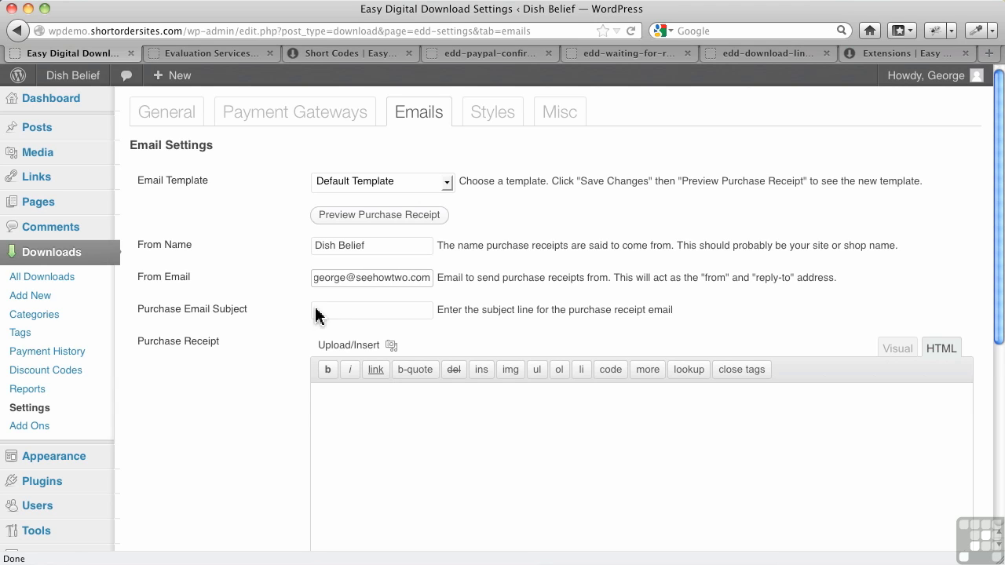
left_click(330, 312)
type("Thanks for your purchase")
Copy the {download_list} tag into the Purchase Receipt body and save the email settings.
left_click(397, 445)
scroll(416, 451, "down", 5)
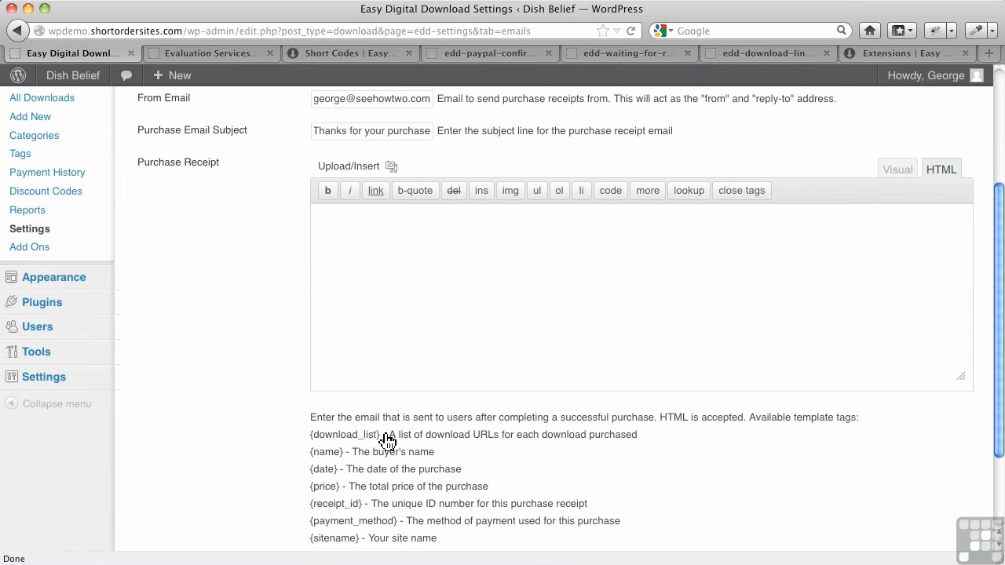
left_click_drag(310, 434, 351, 437)
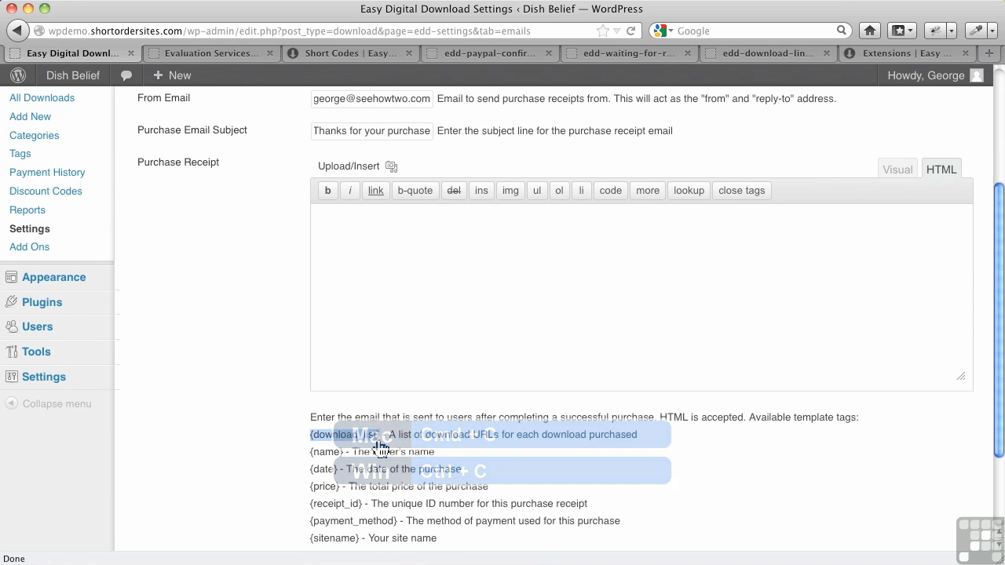
left_click(397, 255)
key("super+v")
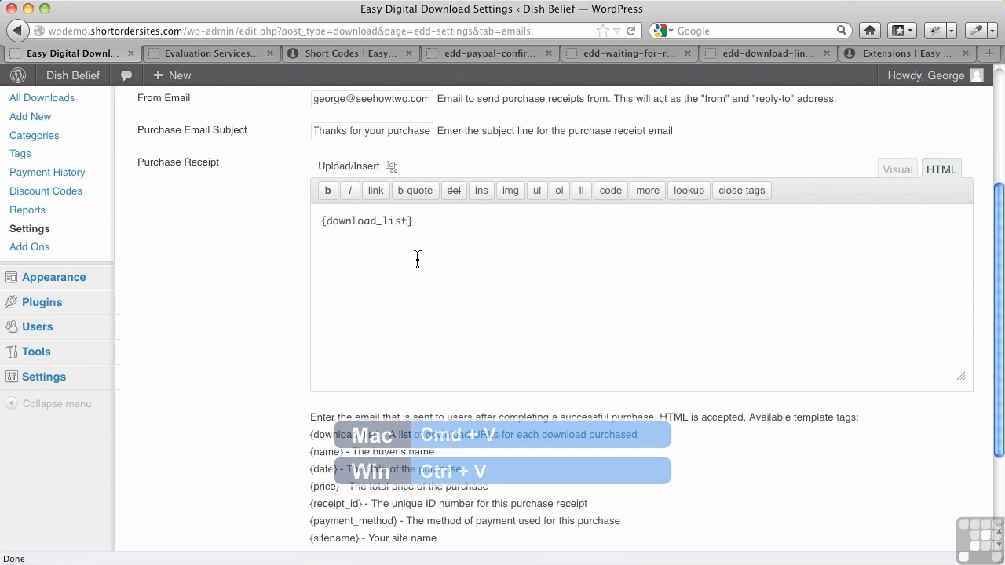
scroll(416, 258, "down", 3)
left_click(160, 471)
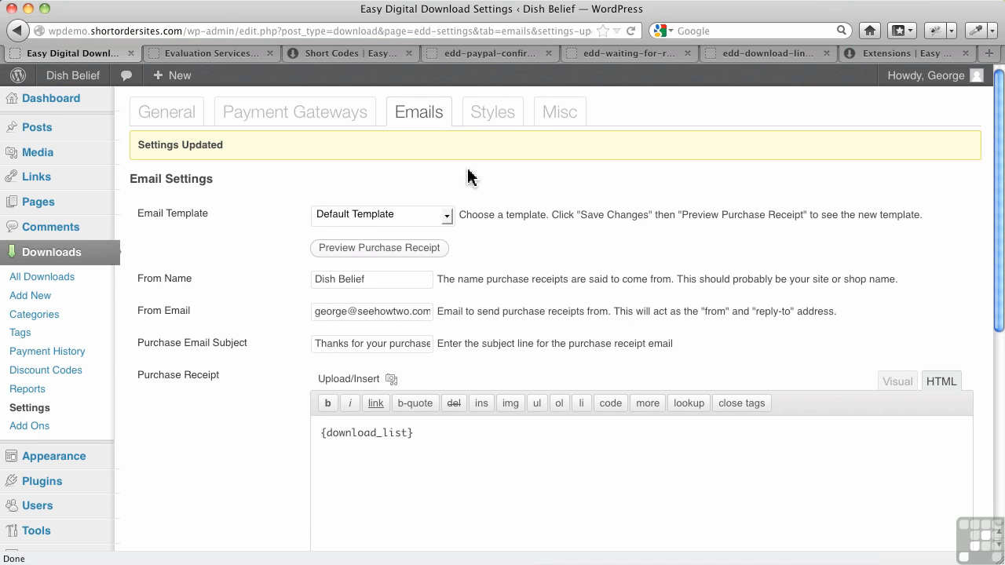
left_click(507, 127)
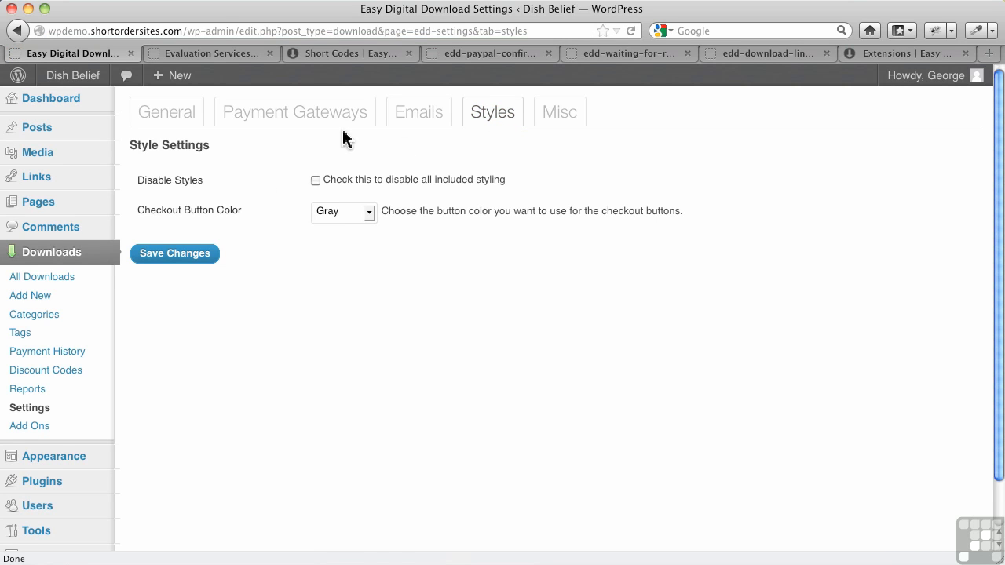
Switch to the Misc tab of the Easy Digital Downloads settings.
left_click(549, 128)
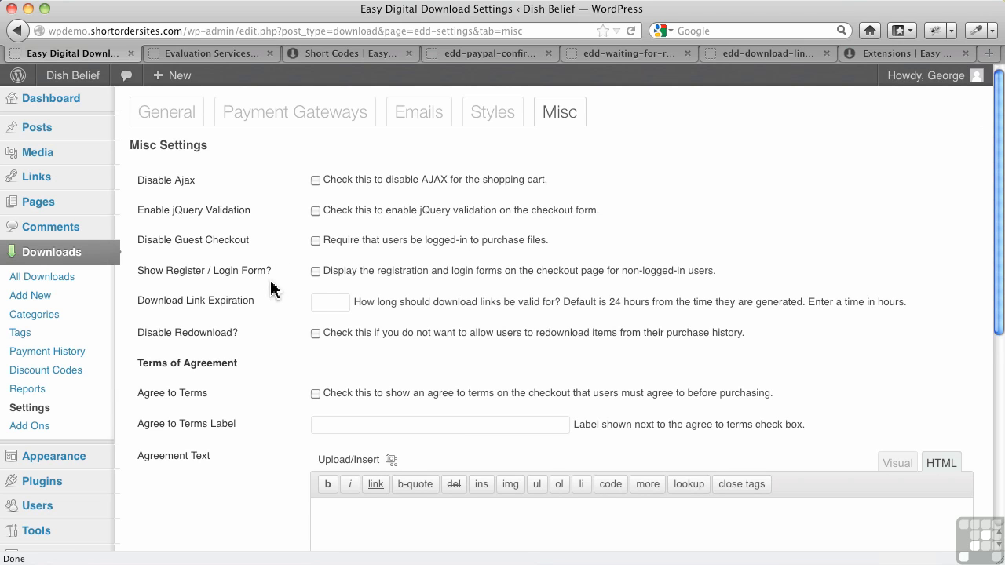
left_click(328, 304)
left_click(345, 362)
scroll(245, 472, "down", 2)
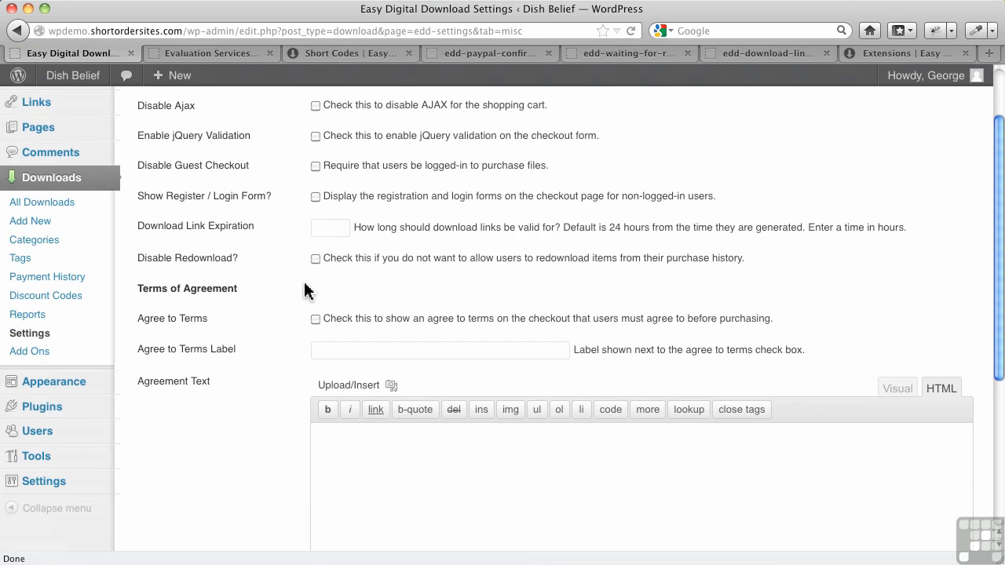
scroll(305, 289, "up", 2)
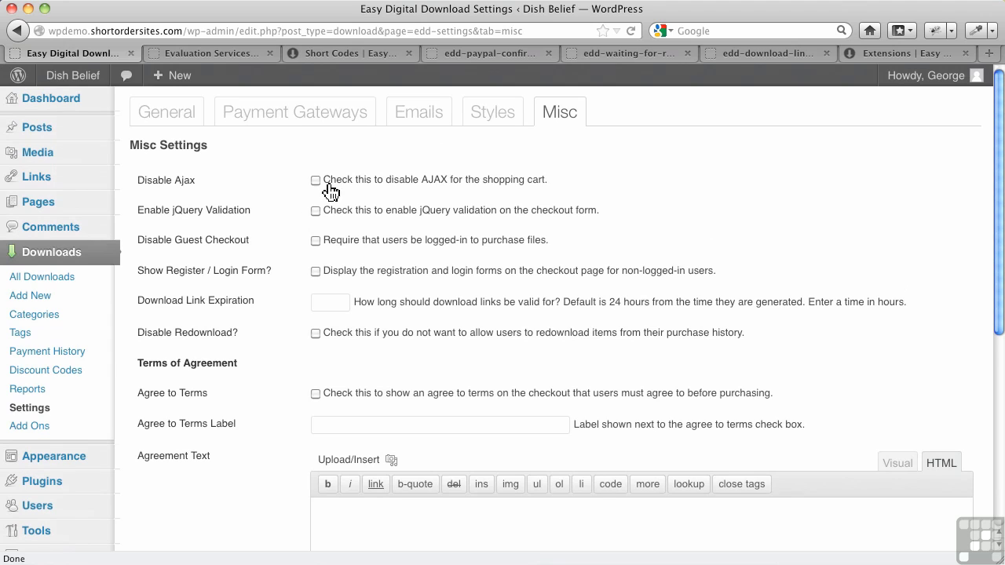